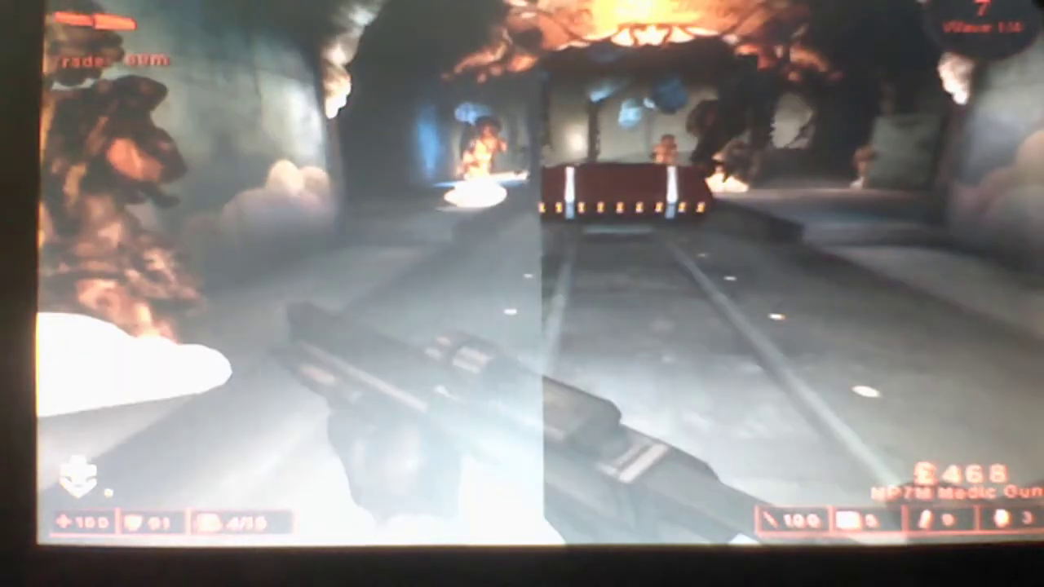
key(w)
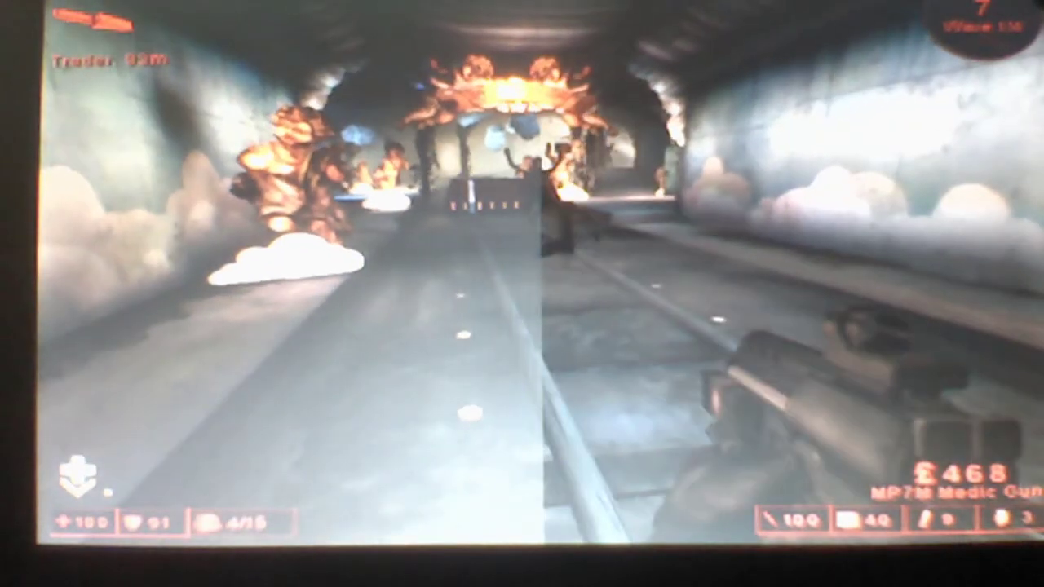
key(w)
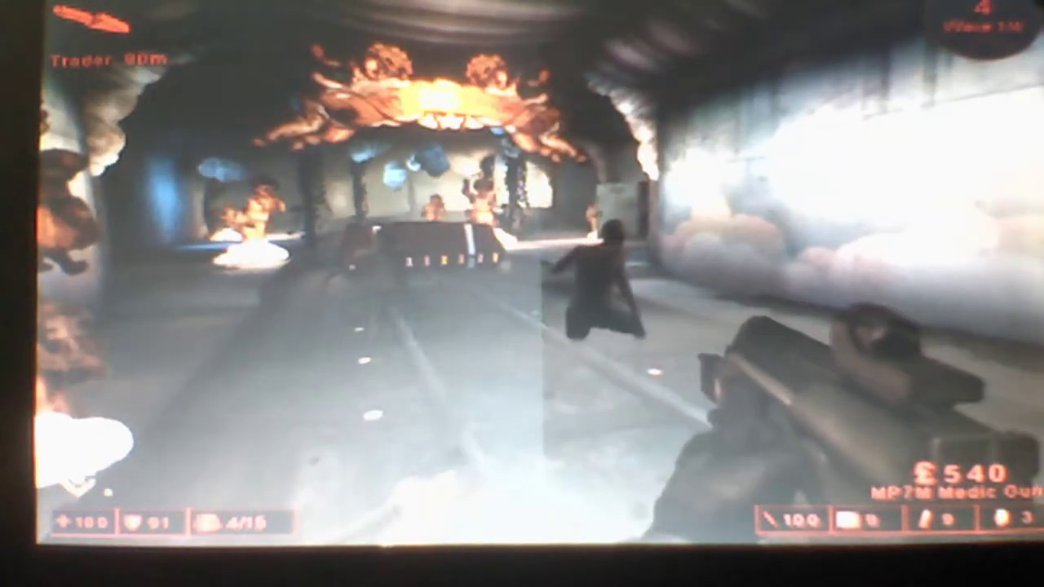
click(522, 293)
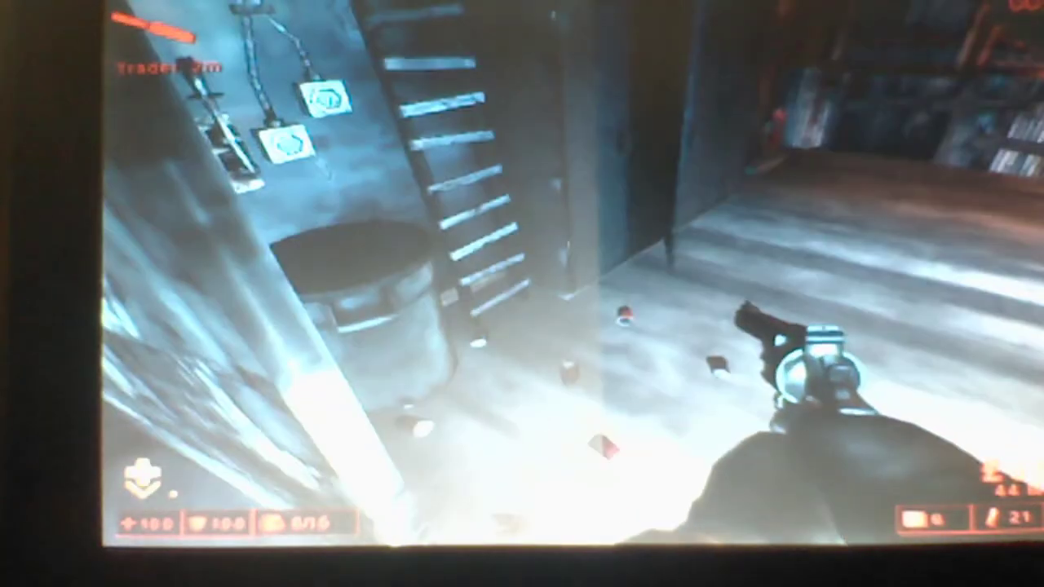
key(w)
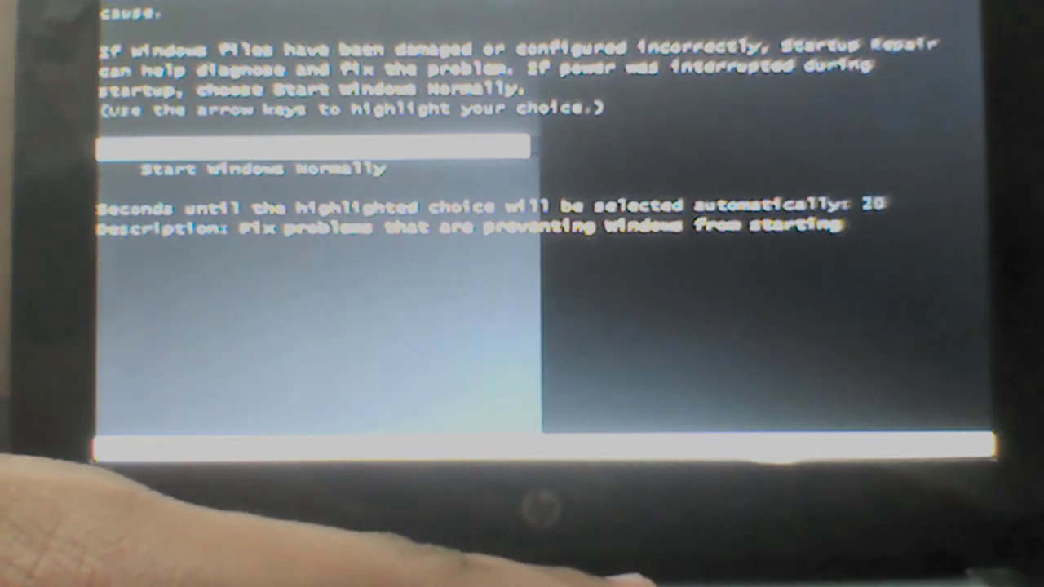
key(Up)
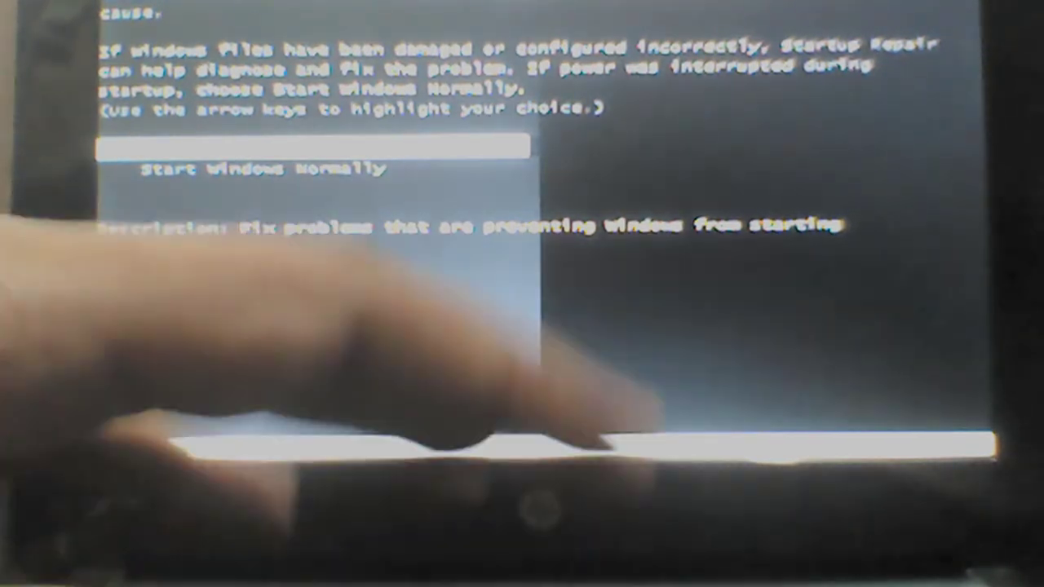